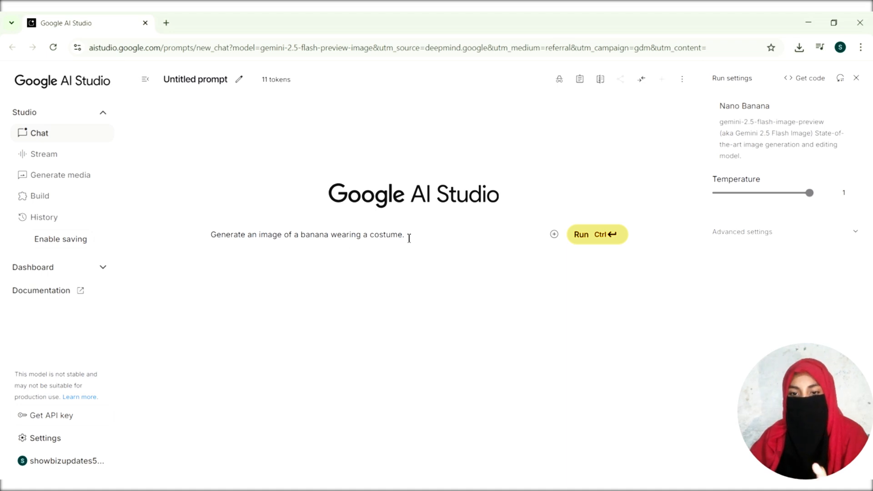
Step: Clear the sample banana prompt and attach the orange juice bottle image from the Downloads folder, acknowledging the media usage notice
left_click_drag(409, 237, 97, 236)
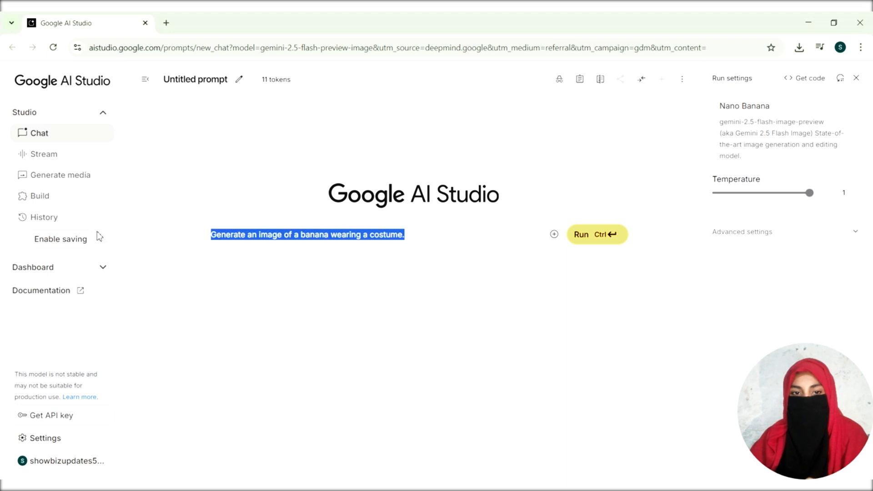
key("BackSpace")
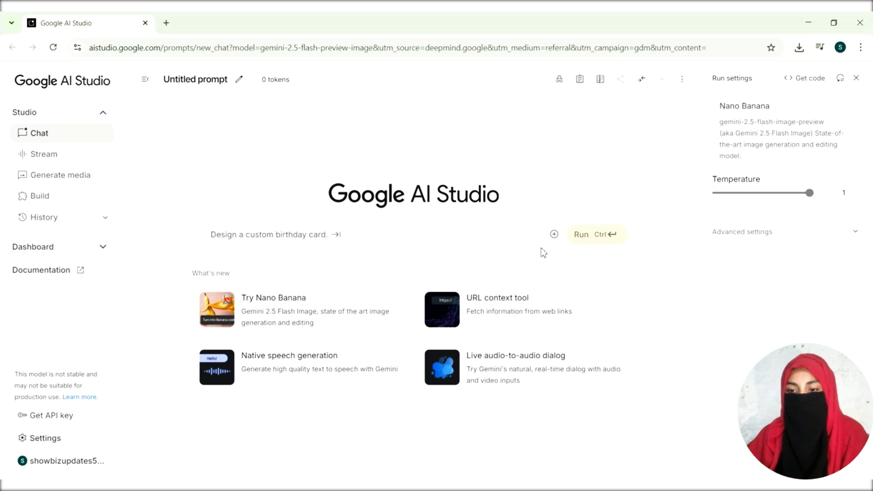
left_click(551, 235)
left_click(583, 280)
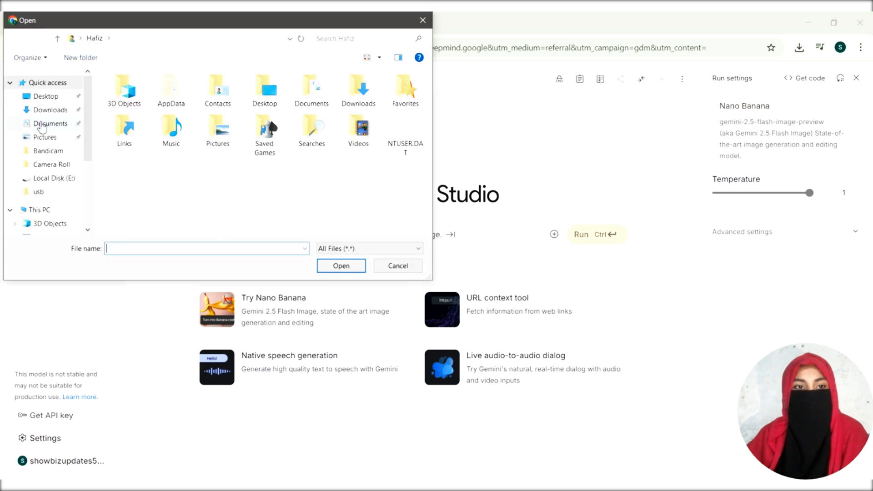
left_click(41, 126)
left_click(136, 117)
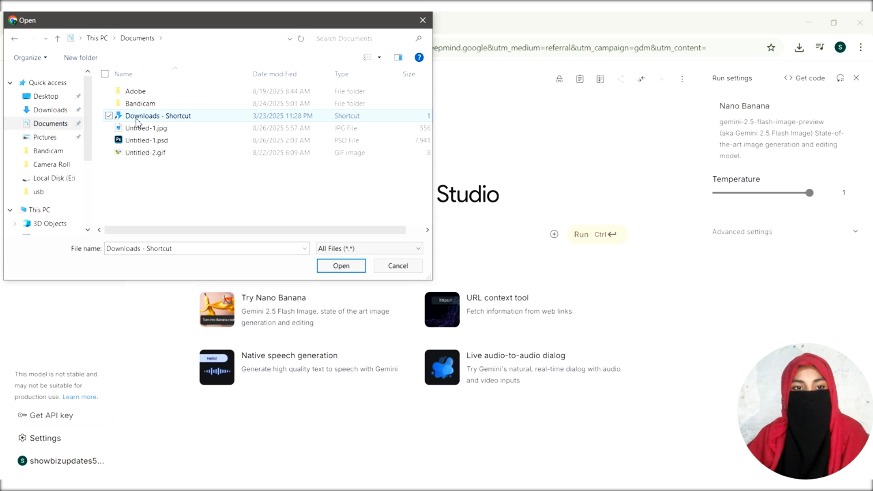
double_click(136, 119)
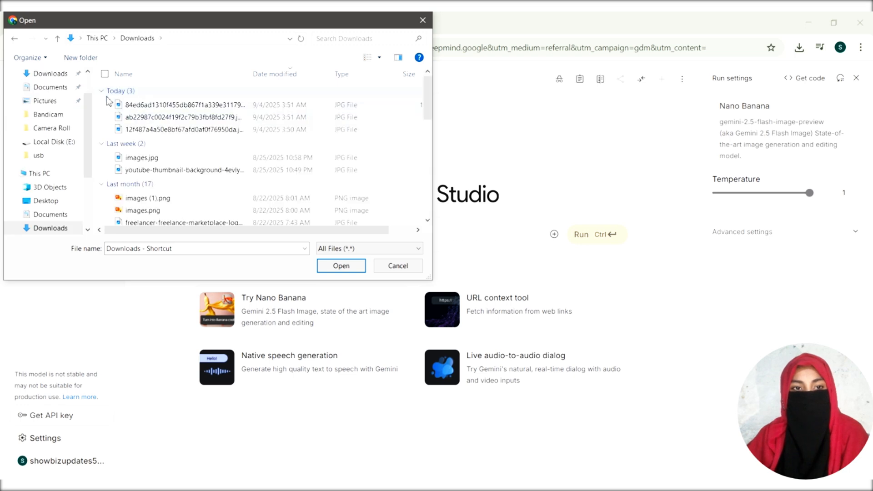
left_click(114, 105)
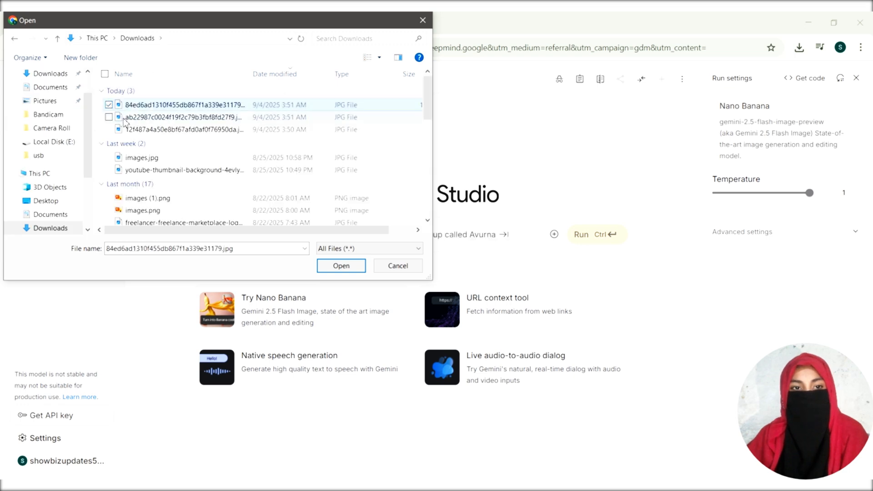
left_click(266, 118, "ctrl")
left_click(359, 269)
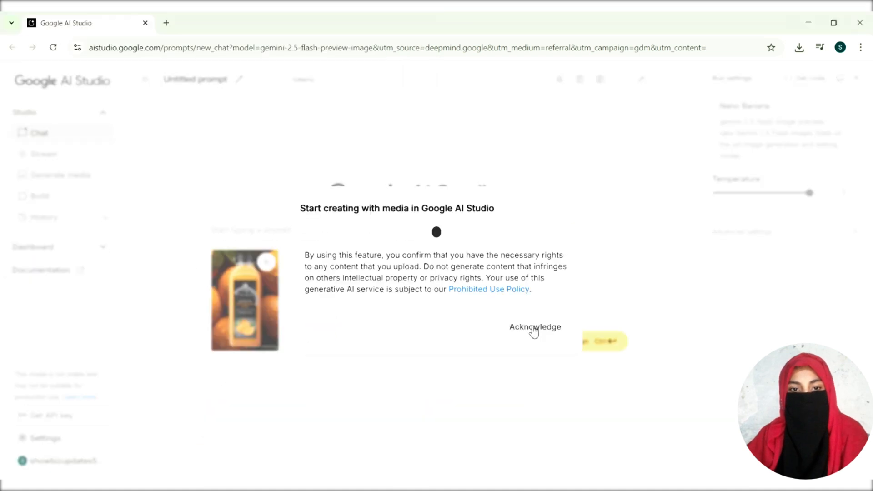
left_click(534, 328)
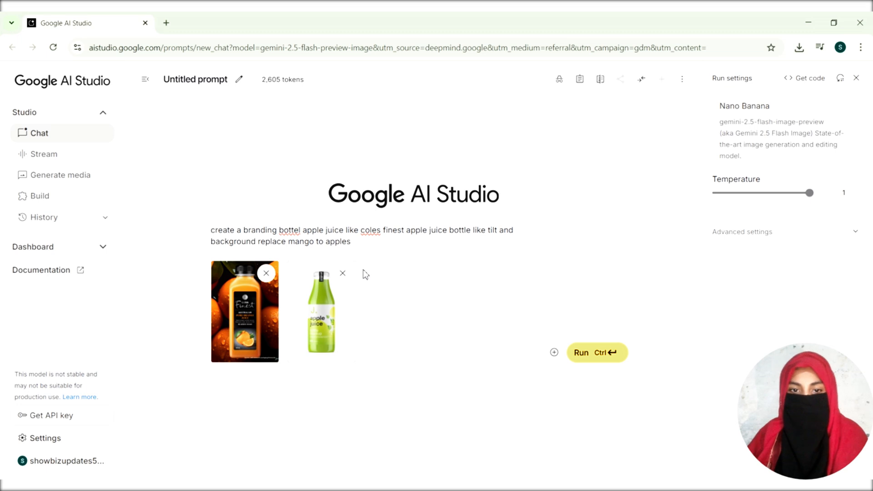
Step: Run the prompt for a tilted apple juice bottle styled like Coles Finest with an apple background, and download the generated image
left_click(611, 359)
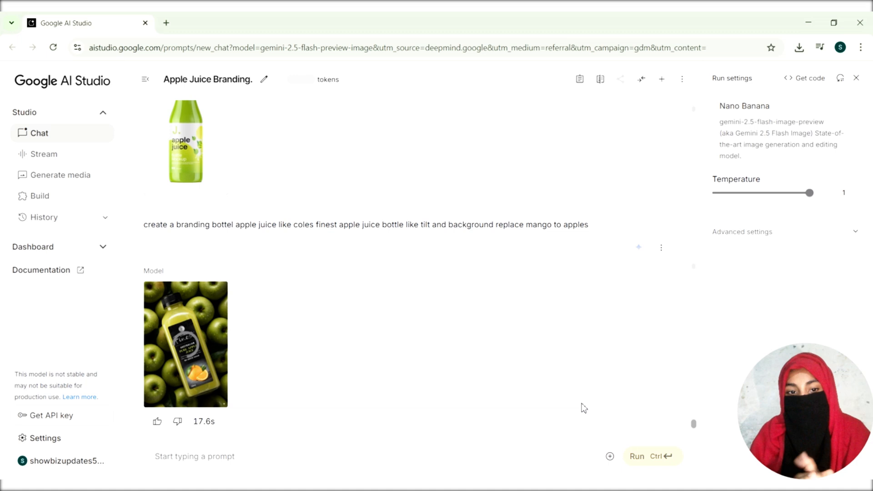
double_click(216, 394)
left_click(257, 426)
left_click(197, 395)
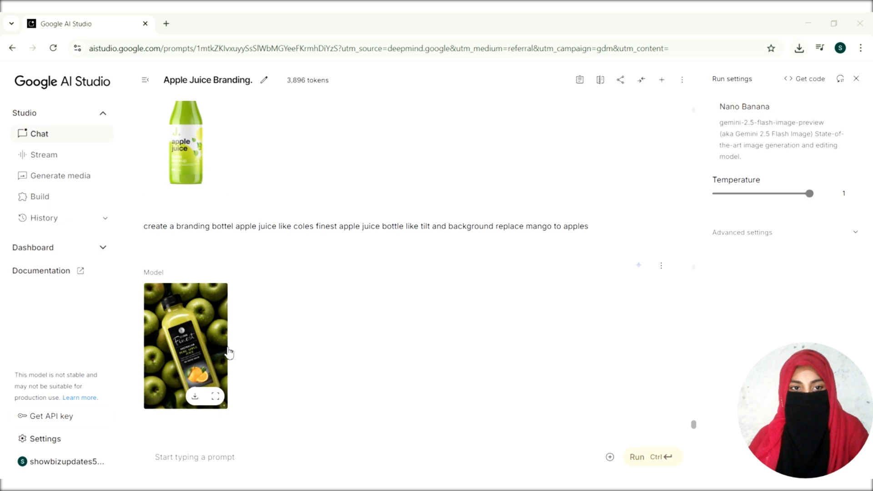
Step: Compare the generated apple juice image with the two reference bottle images and the prompt in the conversation
scroll(226, 354, "up", 1)
scroll(228, 353, "up", 3)
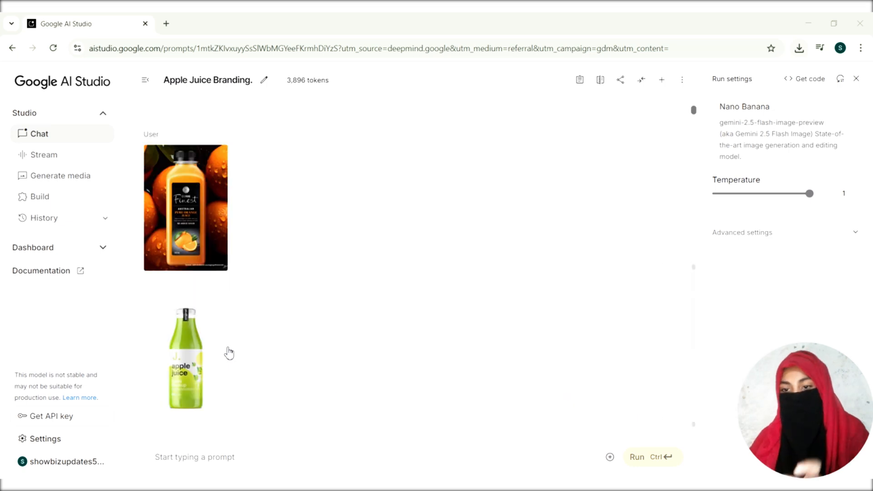
scroll(228, 352, "down", 3)
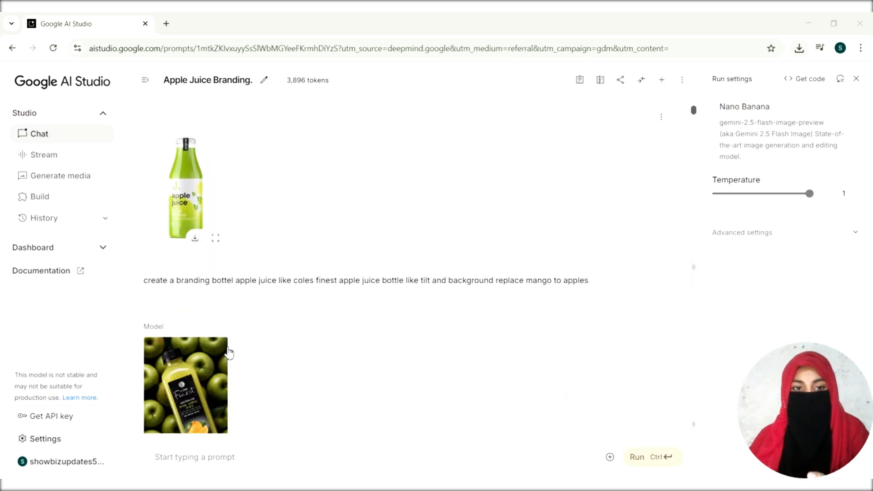
scroll(229, 352, "down", 1)
scroll(229, 353, "up", 2)
scroll(229, 352, "down", 1)
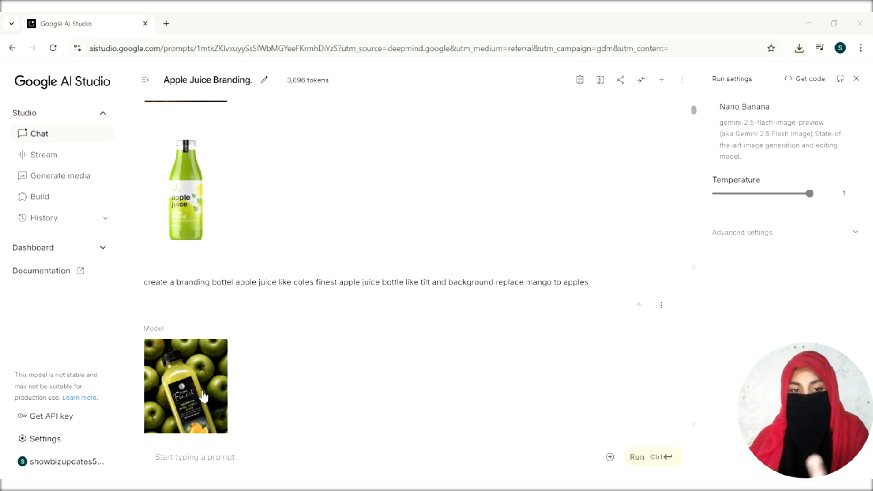
scroll(203, 396, "down", 1)
scroll(203, 396, "up", 4)
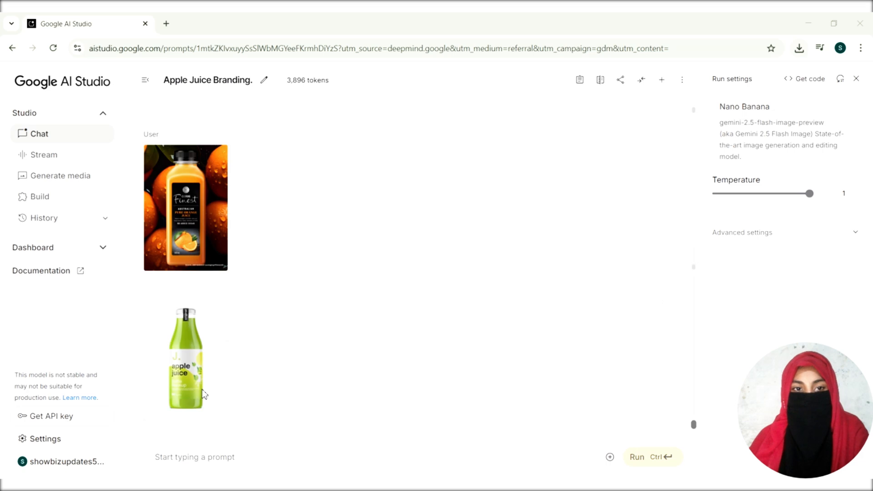
scroll(195, 405, "down", 4)
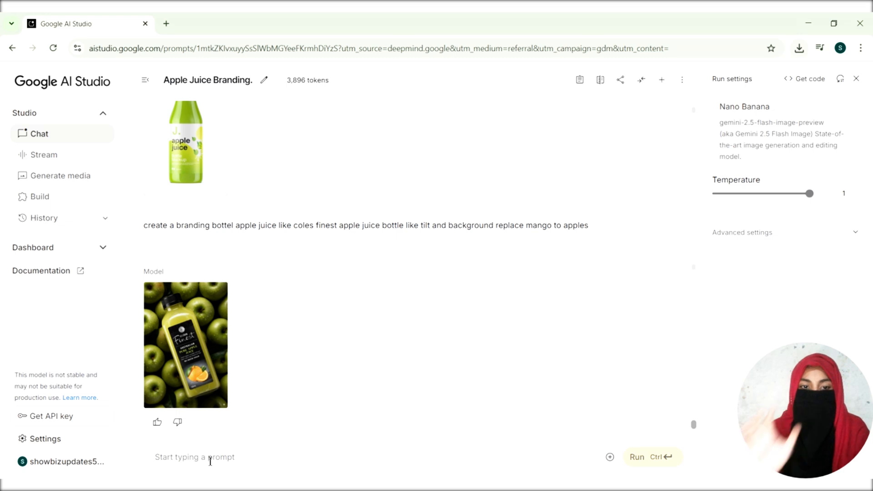
Step: Run the follow-up prompt "coles finest bottel replace orange to apple"
type("doles finest bottel replace orange to apple")
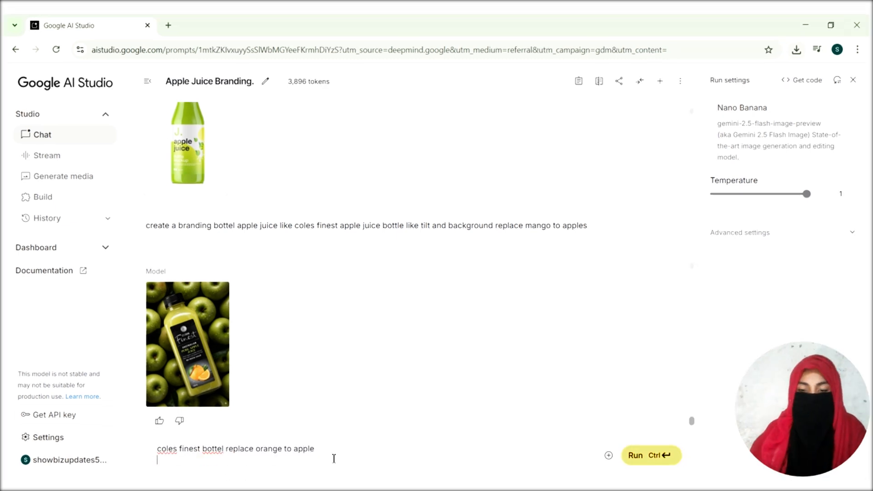
left_click(658, 461)
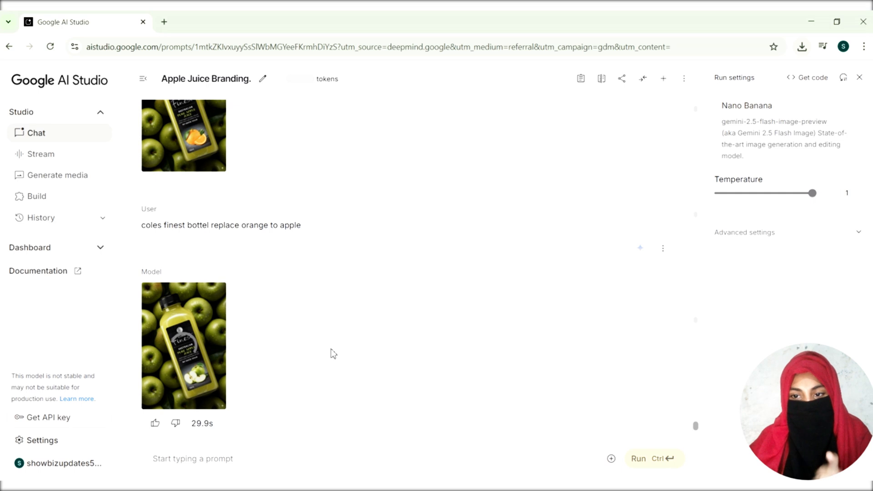
Step: Open the newly generated image enlarged, examine its bottle, label and apple artwork, and close the preview
mouse_move(217, 349)
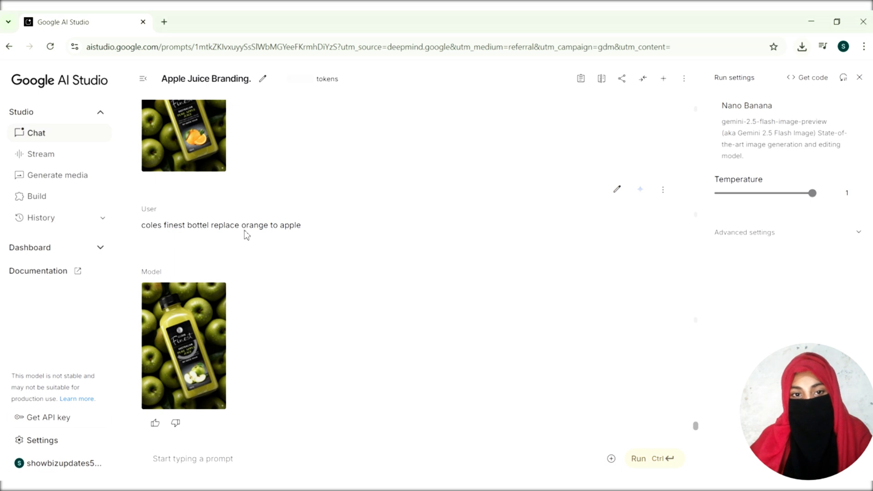
mouse_move(203, 137)
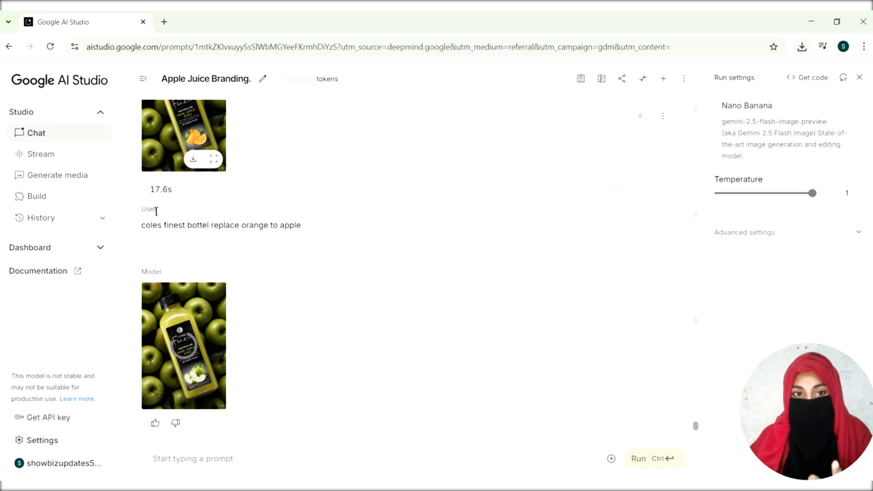
mouse_move(204, 400)
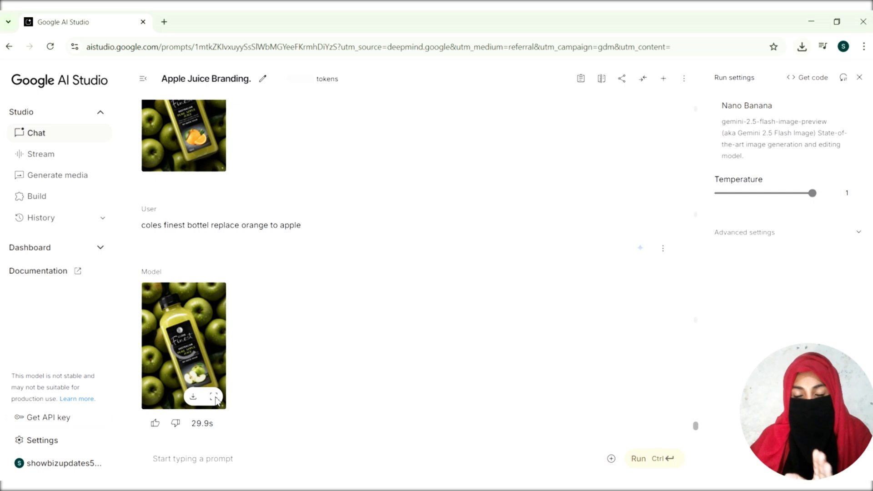
left_click(214, 398)
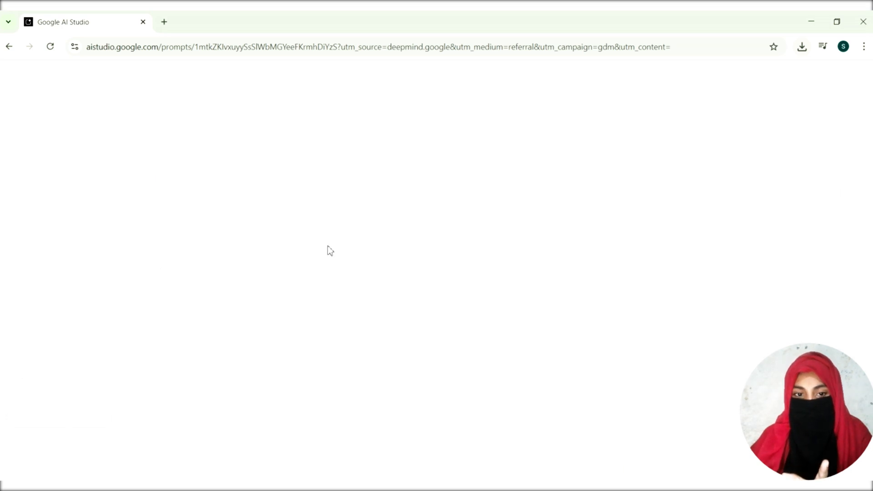
scroll(329, 246, "down", 5)
scroll(330, 245, "down", 3)
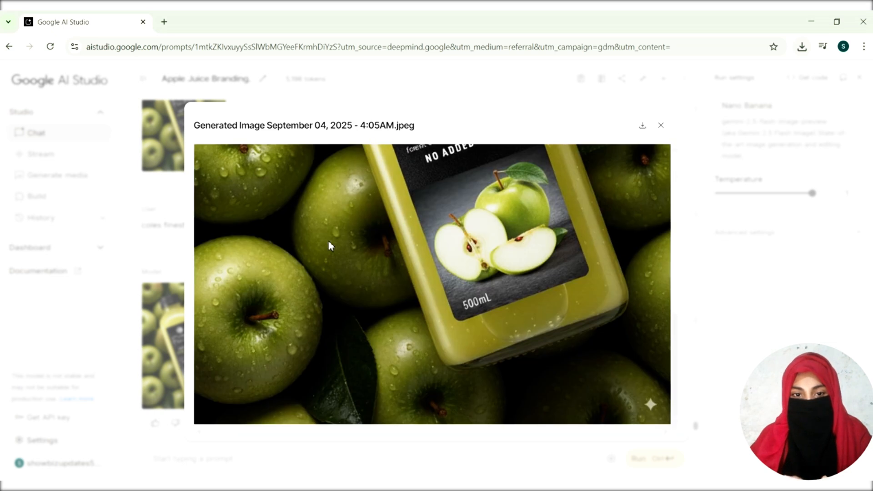
scroll(331, 246, "up", 5)
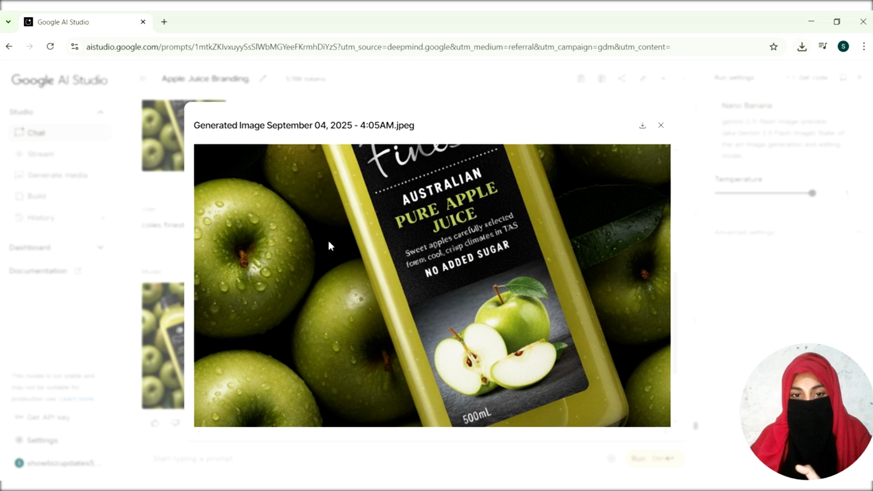
scroll(331, 246, "up", 2)
scroll(331, 246, "up", 3)
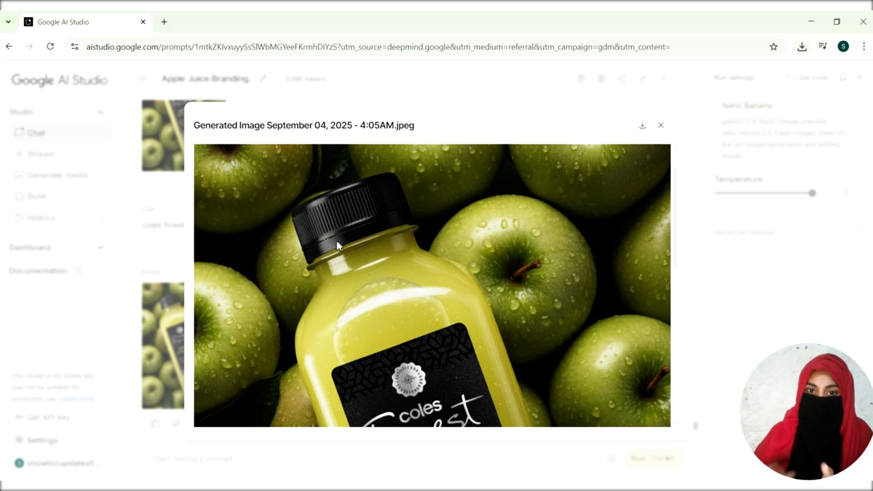
scroll(370, 237, "down", 6)
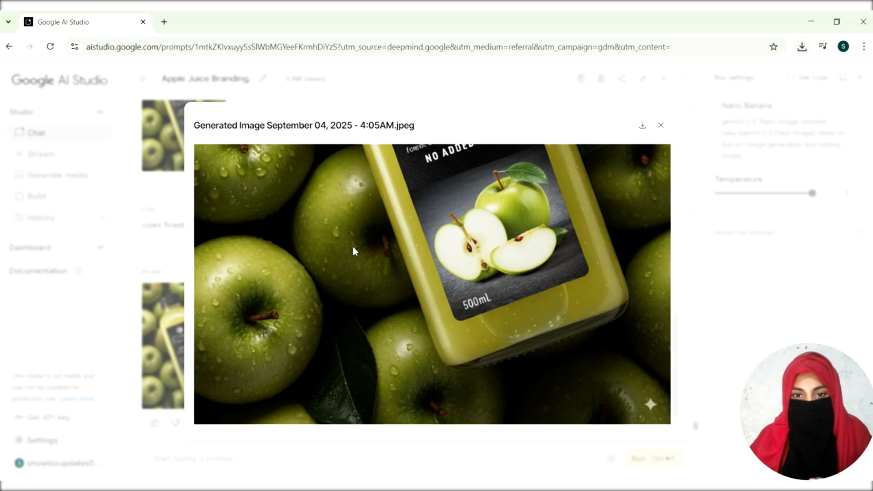
scroll(429, 251, "up", 6)
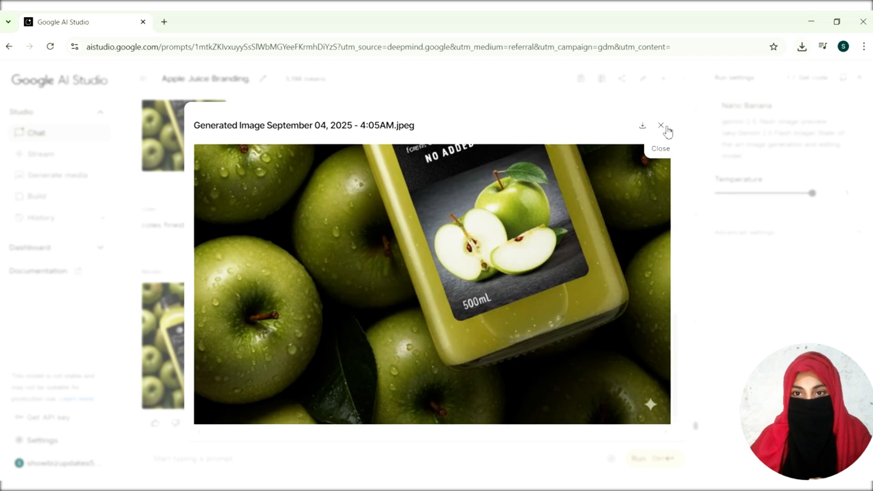
left_click(663, 127)
Step: Compare the uploaded reference bottles with the generated images throughout the conversation
scroll(229, 336, "up", 9)
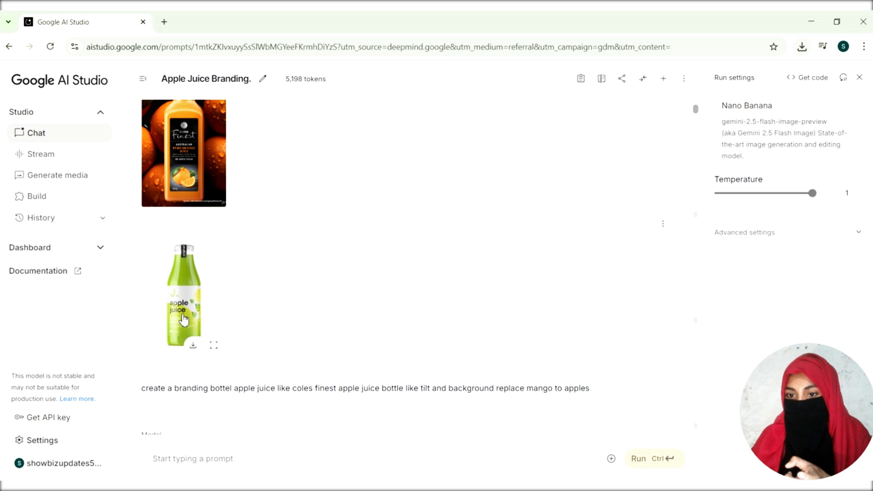
scroll(183, 320, "down", 6)
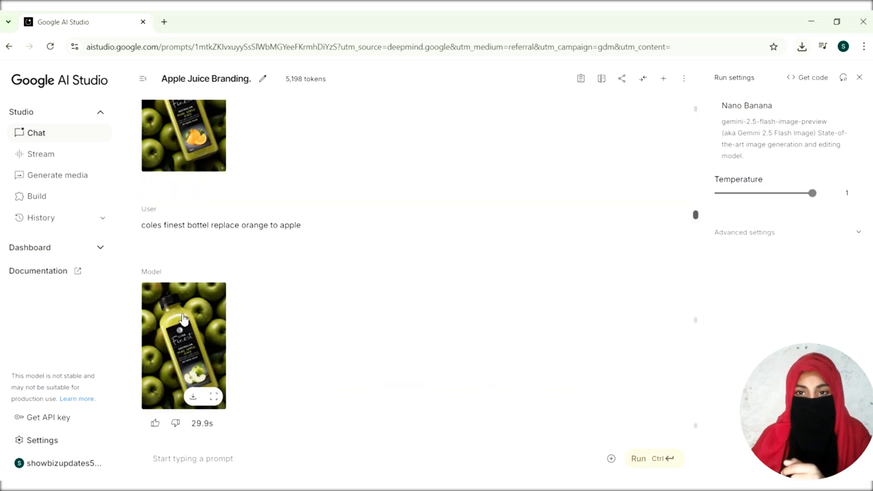
scroll(184, 320, "up", 9)
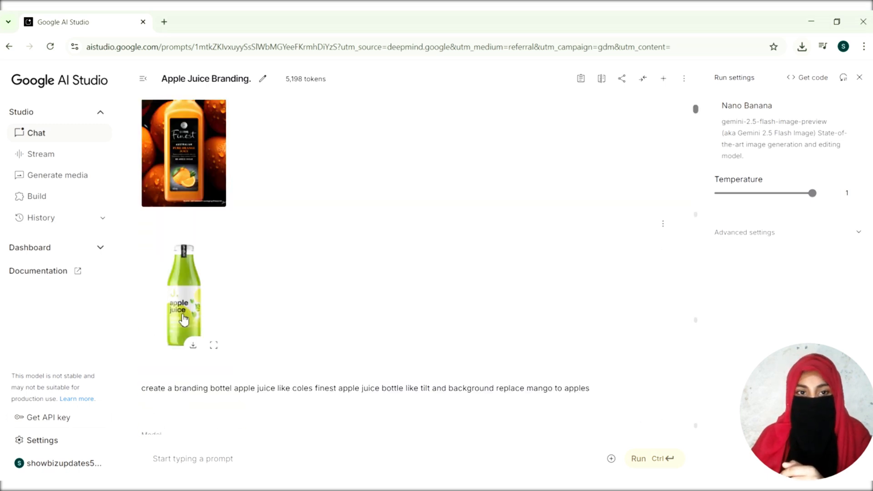
scroll(184, 320, "down", 9)
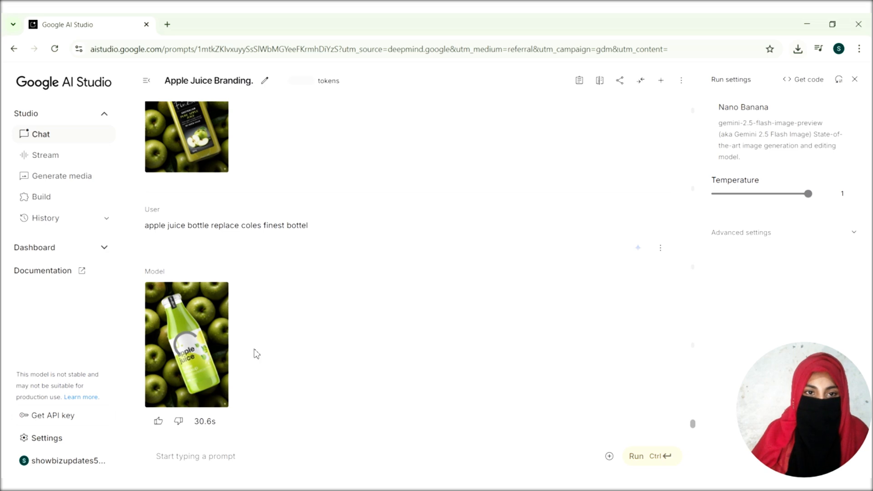
mouse_move(207, 353)
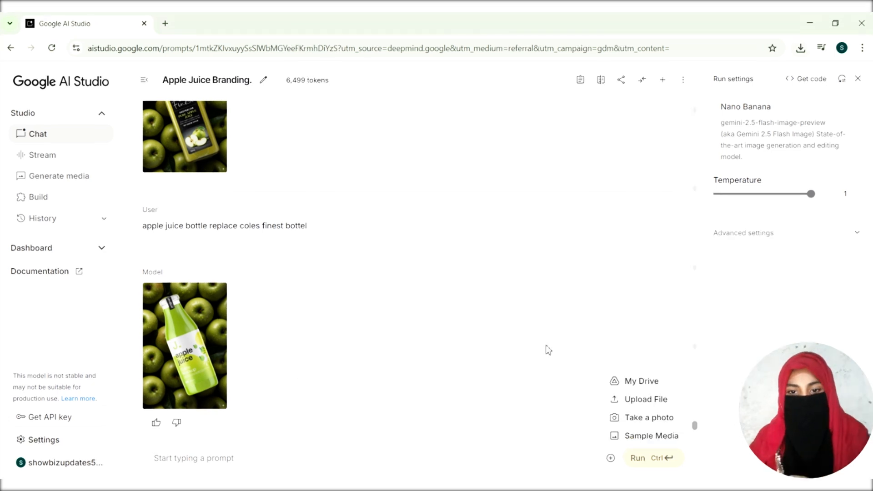
left_click(548, 351)
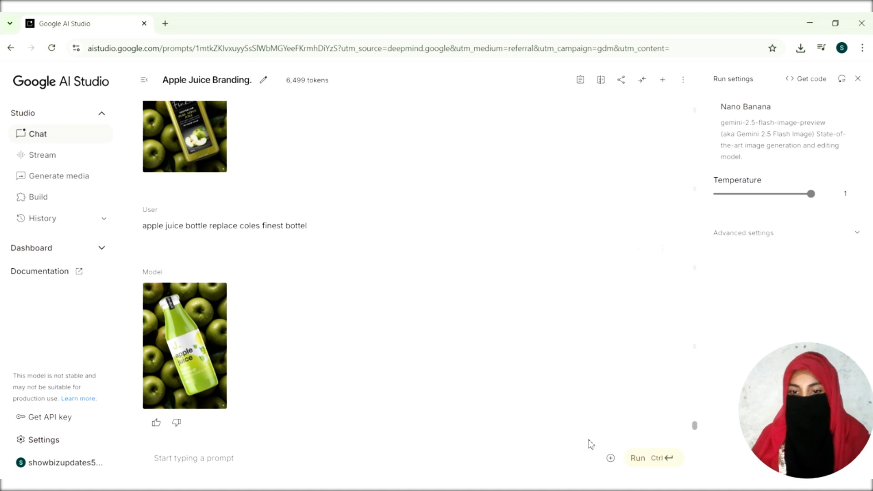
Step: Attach the water bottle image 12f487a4a50e8bf67afd0af0f76950da.jpg from the Downloads folder to a new prompt
left_click(611, 458)
left_click(624, 399)
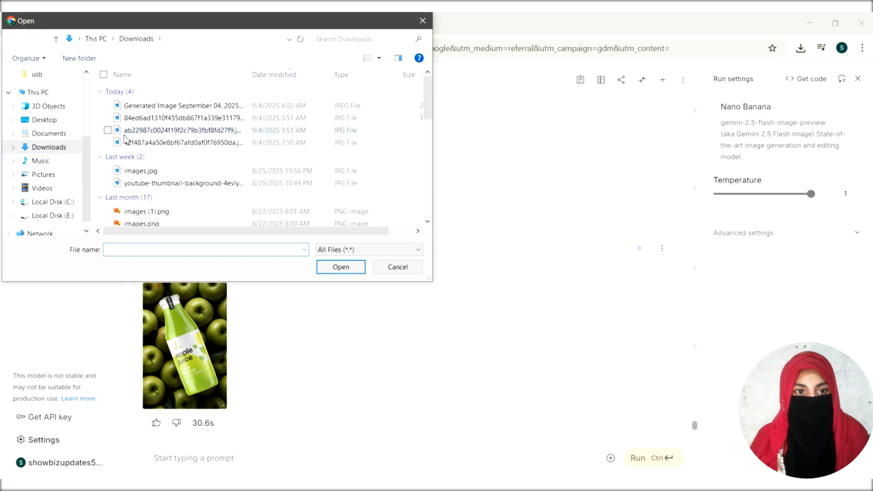
left_click(128, 142)
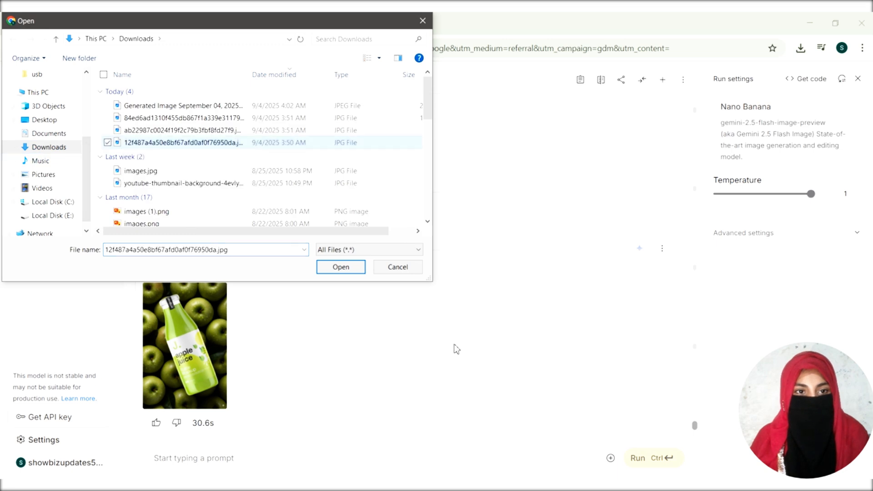
left_click(361, 271)
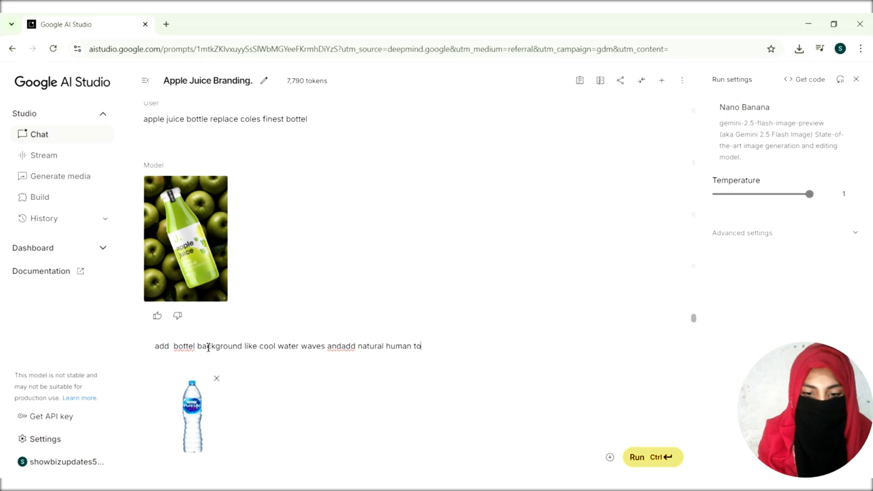
Step: Run the prompt "add bottel background like cool water waves and natural human touch" with the attached water bottle image
type("uch")
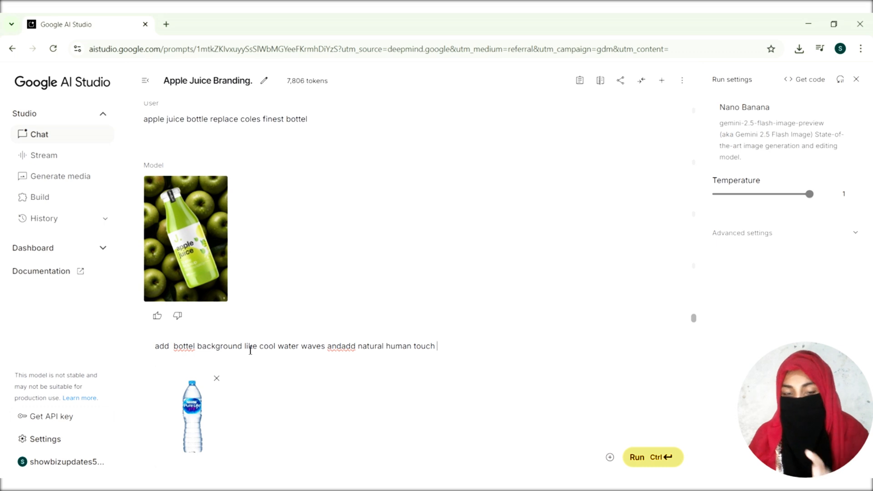
left_click_drag(361, 347, 346, 349)
key("BackSpace")
key("BackSpace")
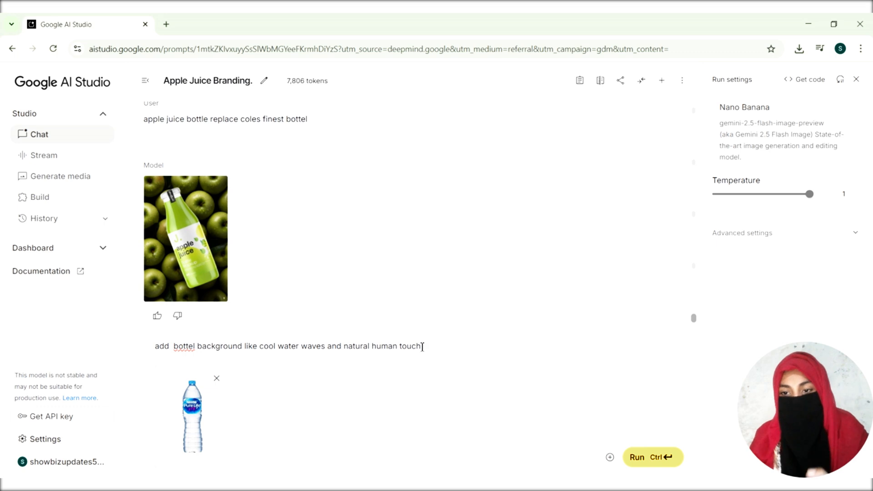
left_click(664, 461)
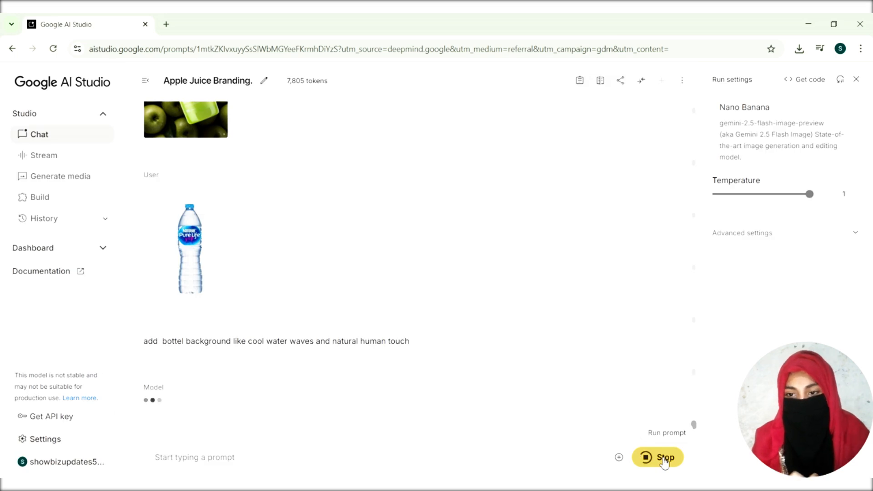
Step: Examine the generated water bottle image enlarged, view its file Generated Image September 04, 2025 - 4_11AM.jpeg in the photo viewer, and close both views
mouse_move(223, 367)
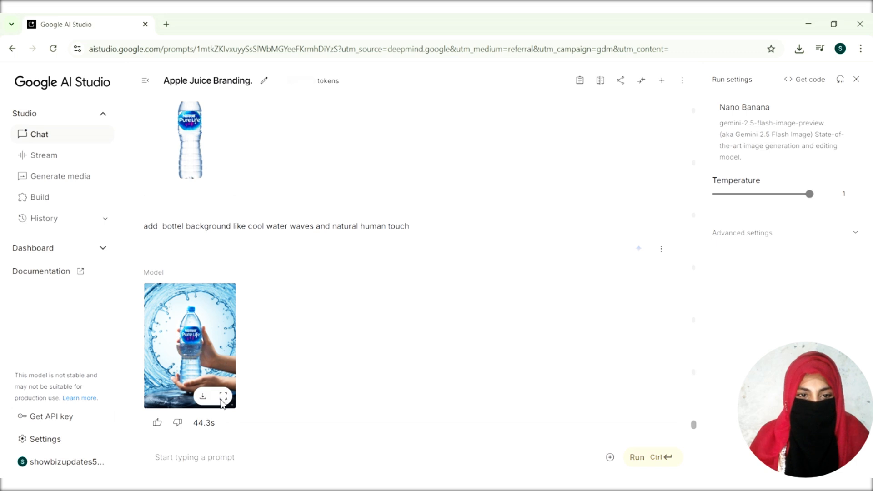
mouse_move(208, 348)
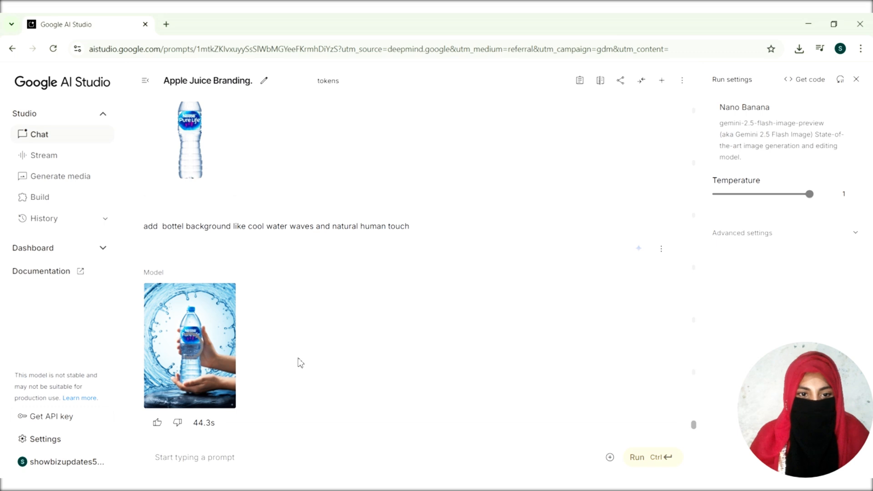
scroll(300, 363, "up", 2)
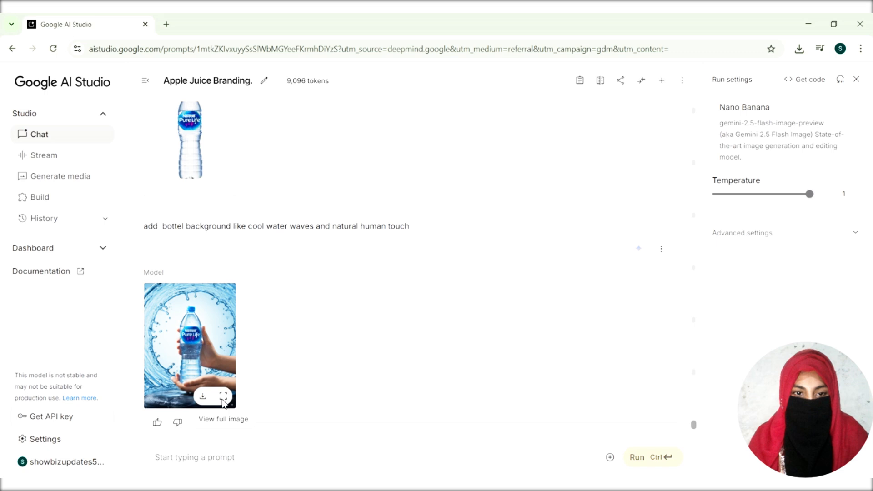
left_click(223, 397)
scroll(317, 303, "down", 5)
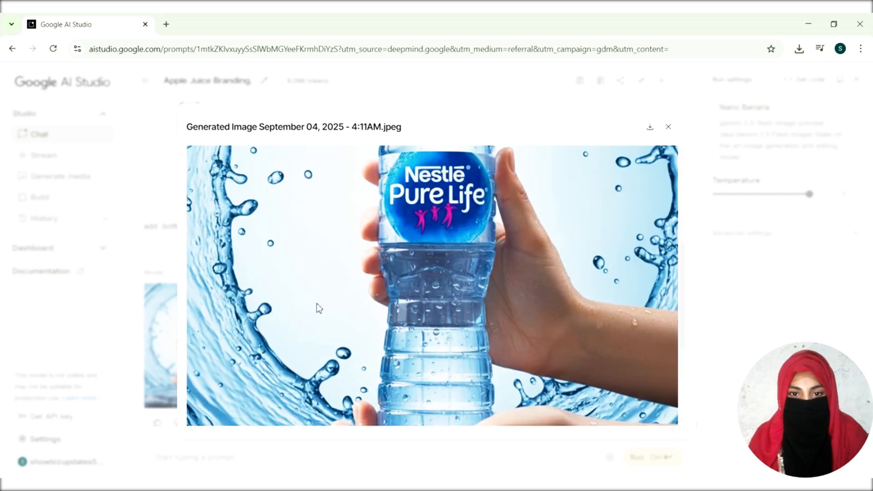
scroll(317, 303, "down", 5)
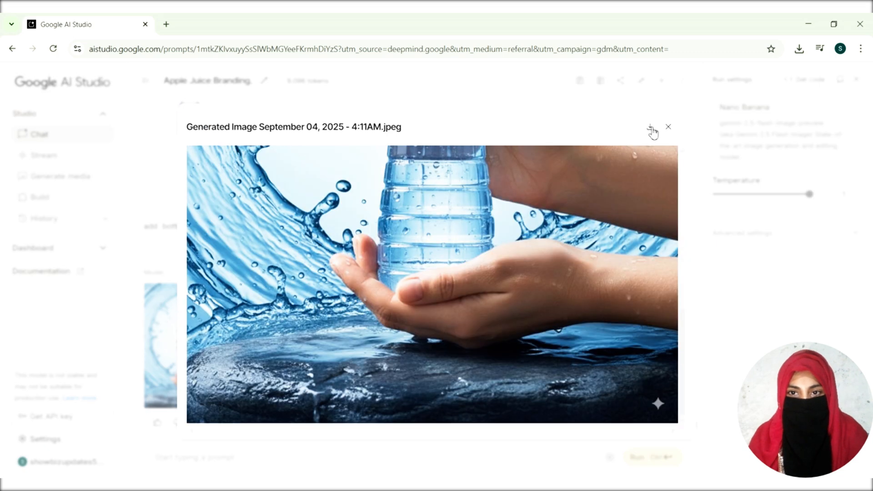
left_click(668, 127)
left_click(193, 424)
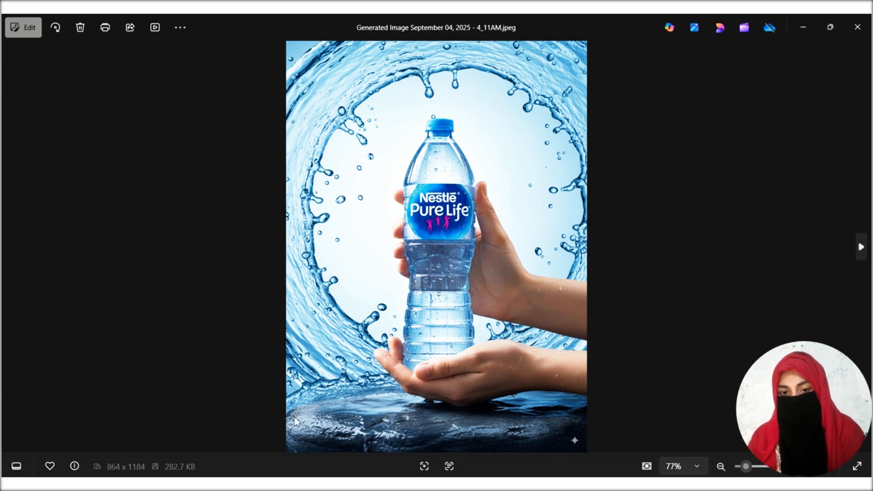
left_click(858, 28)
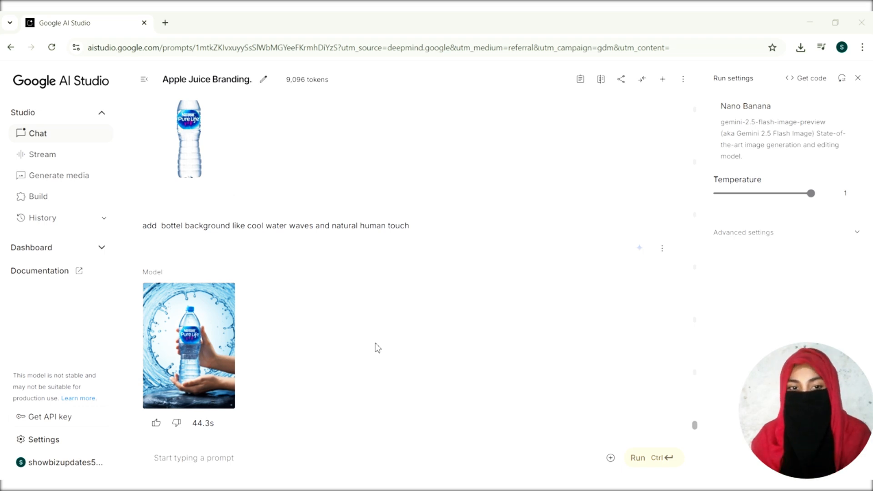
Step: Run the prompt "create a logo for my cafe restorant"
type("create a logo my cafe restorant")
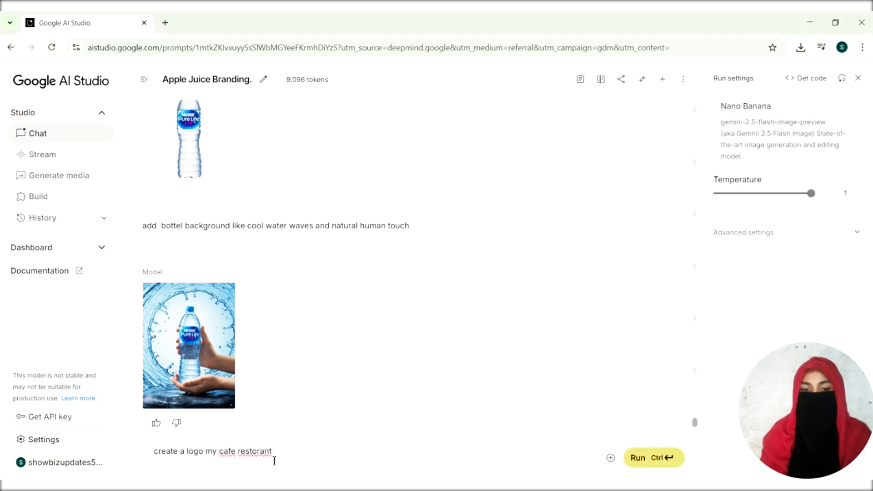
left_click(206, 452)
type("fo")
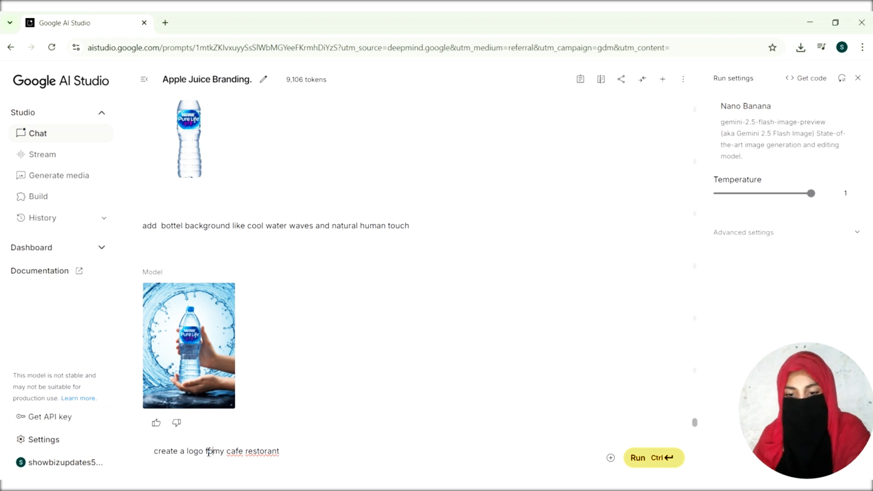
type("r")
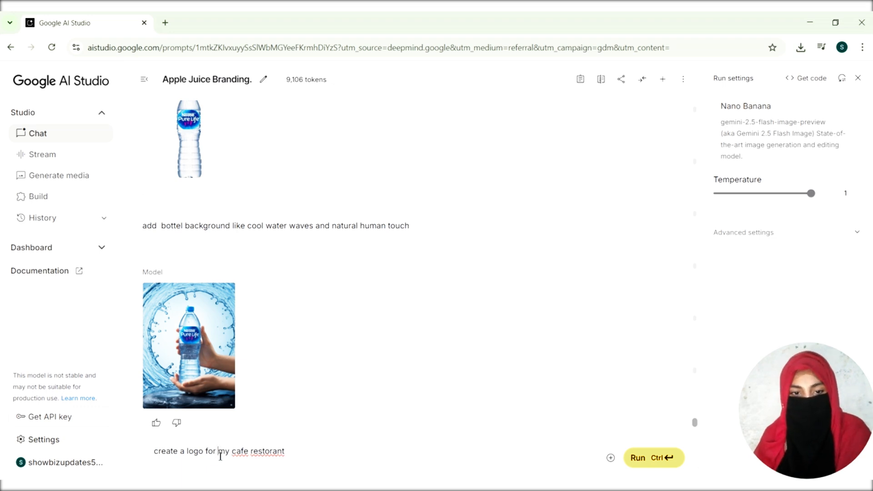
left_click(664, 459)
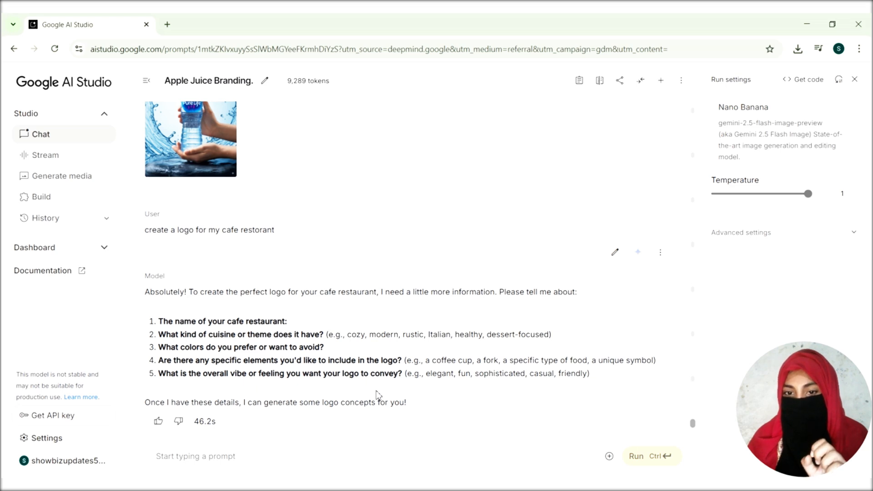
Step: Run the prompt "the logo name is down town and theme is modern colour prefer brown and avoid black a unique symbol causel and friendly"
left_click(240, 456)
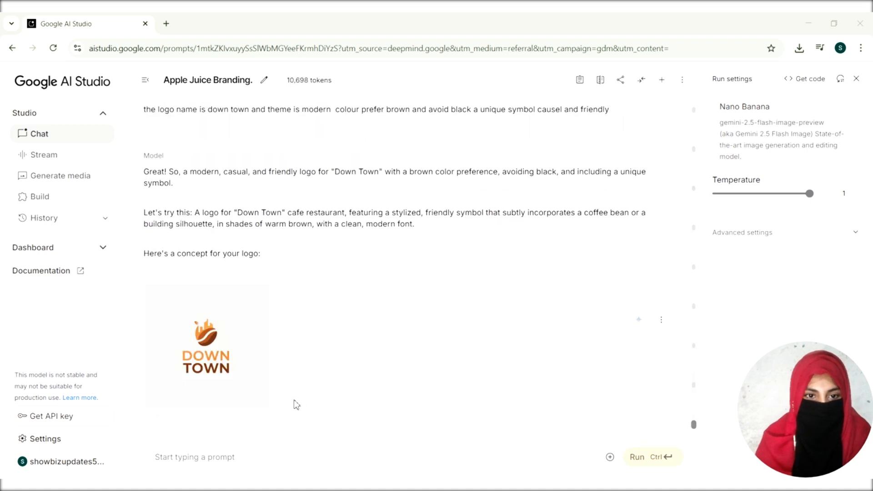
scroll(186, 312, "up", 1)
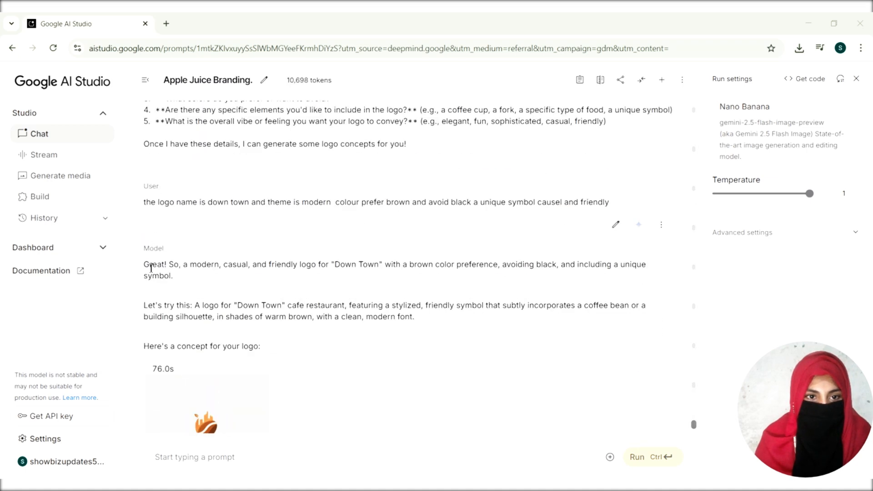
scroll(155, 271, "up", 1)
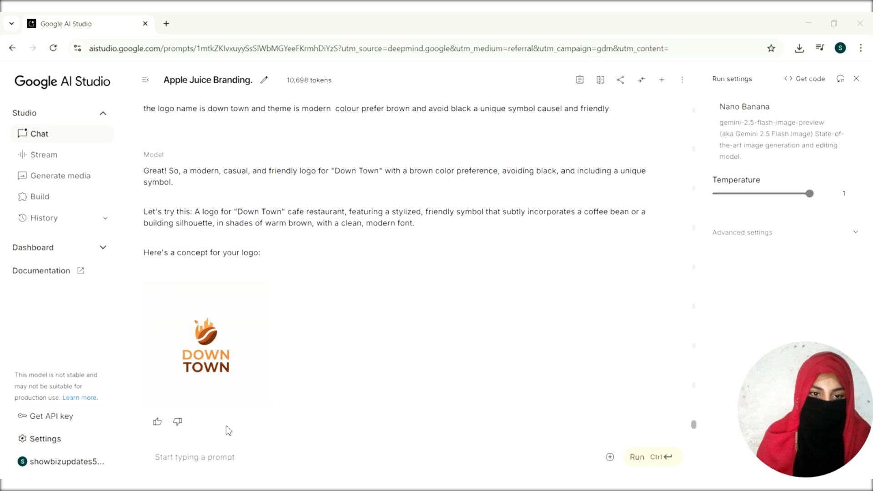
Step: Open the generated Down Town logo enlarged, examine its symbol and lettering, and close the preview
left_click(260, 396)
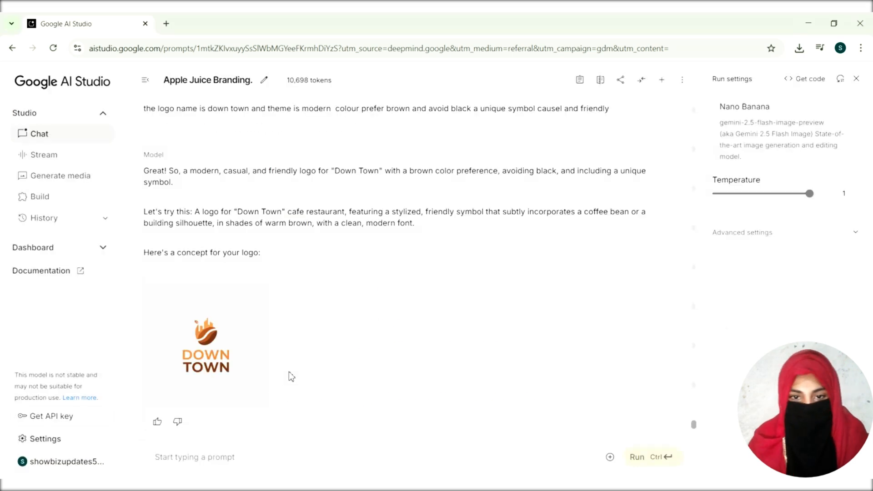
scroll(292, 376, "down", 2)
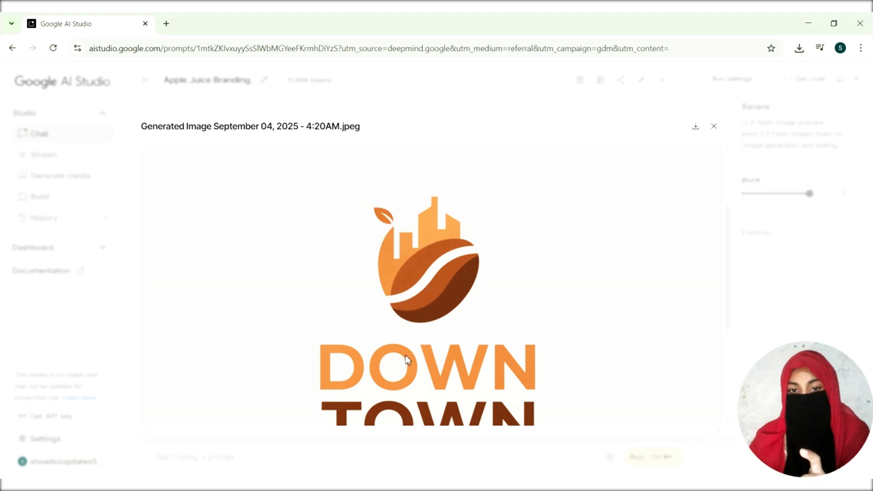
key("Escape")
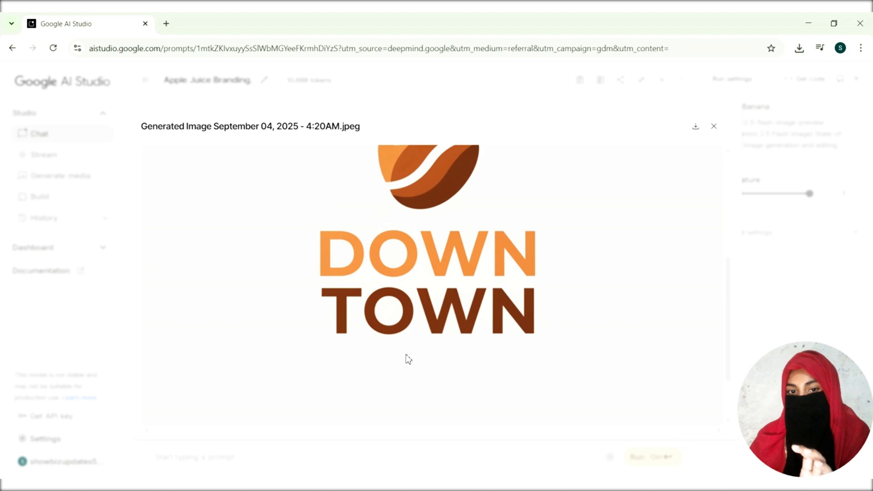
key("Escape")
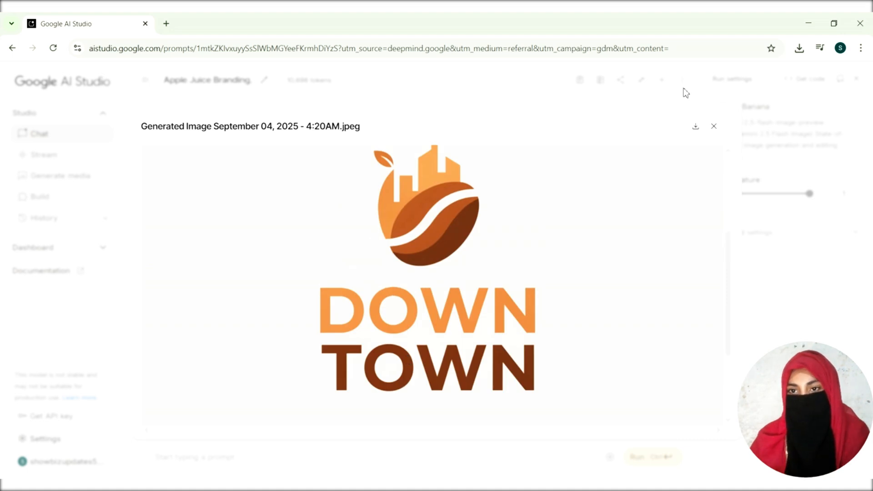
left_click(714, 127)
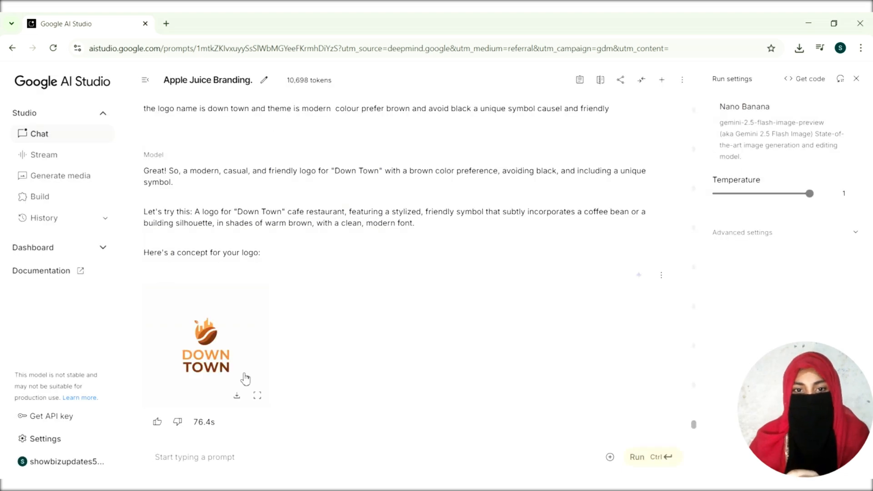